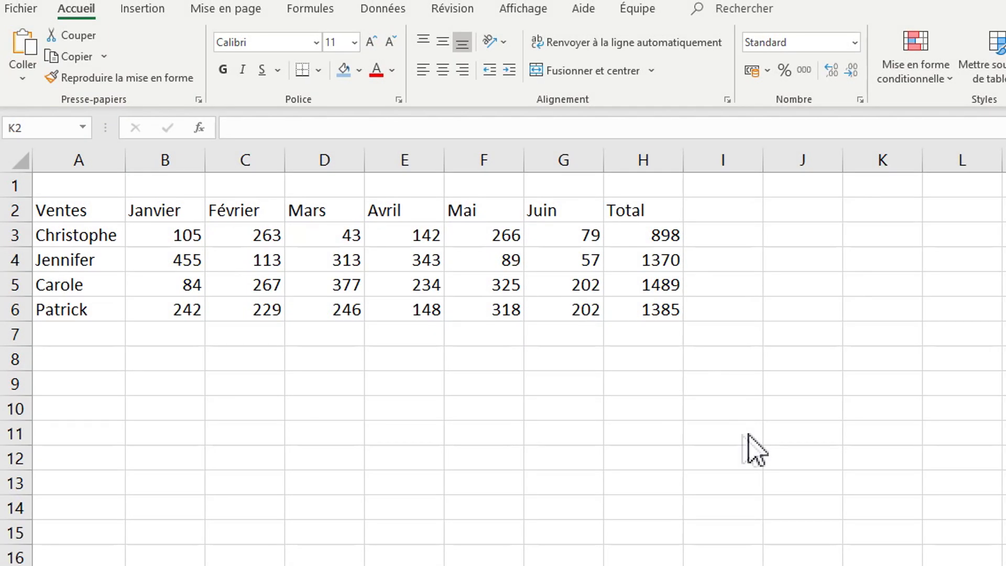
Copy the value in cell B3 and paste it into D9
click(169, 233)
click(71, 57)
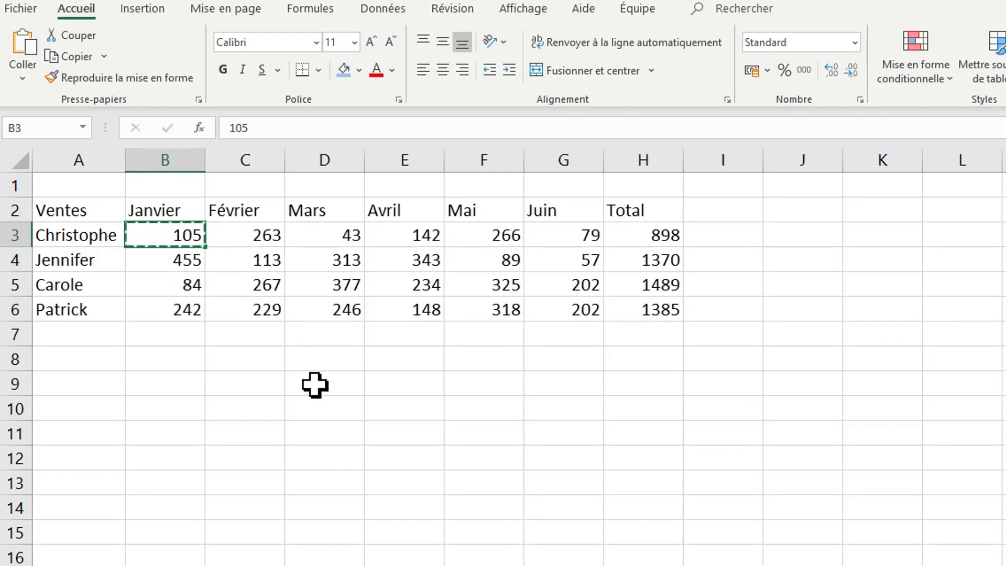
click(315, 385)
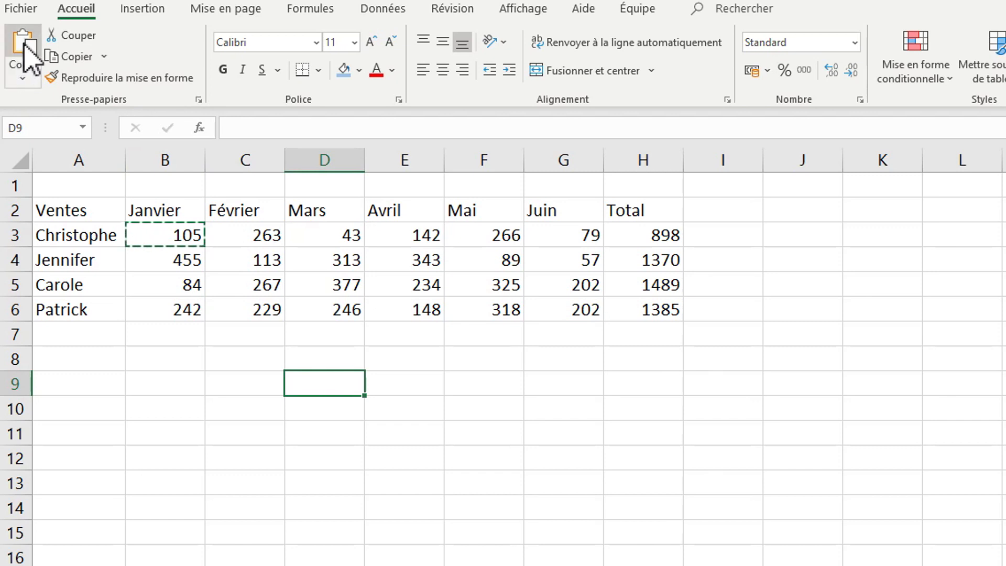
click(24, 45)
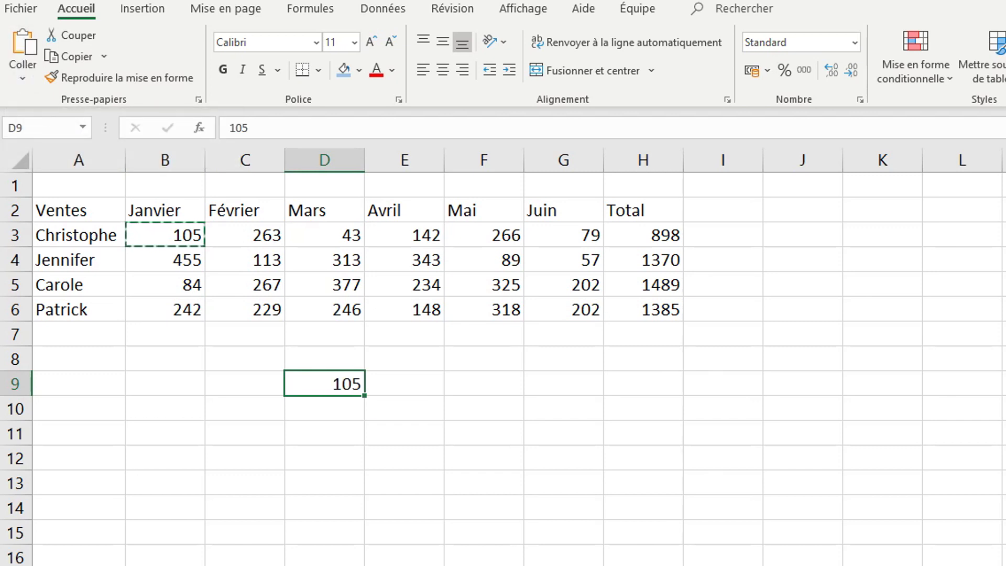
Paste the copied B3 value into cells F9, E12 and H11
click(483, 384)
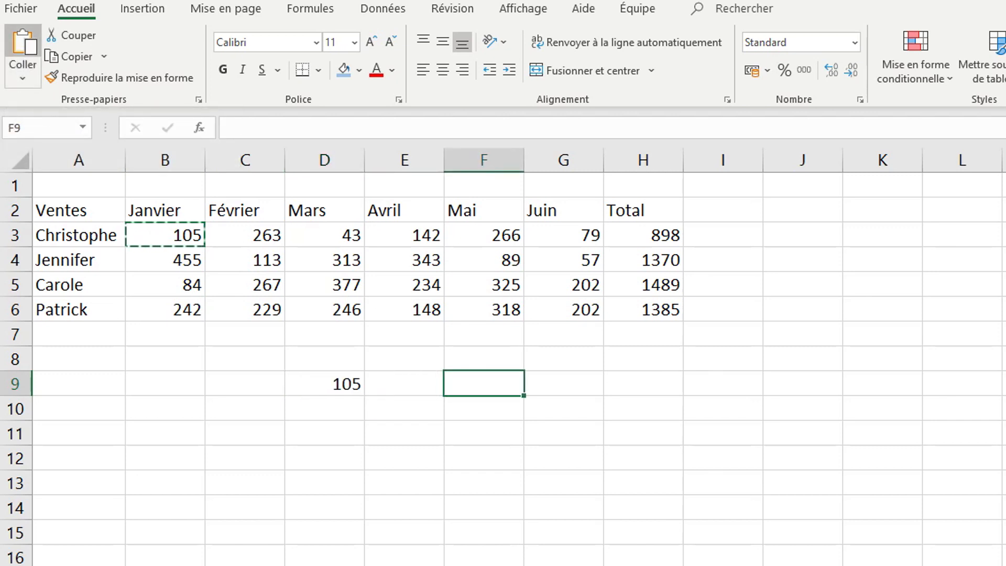
click(24, 44)
click(405, 458)
click(23, 44)
click(643, 433)
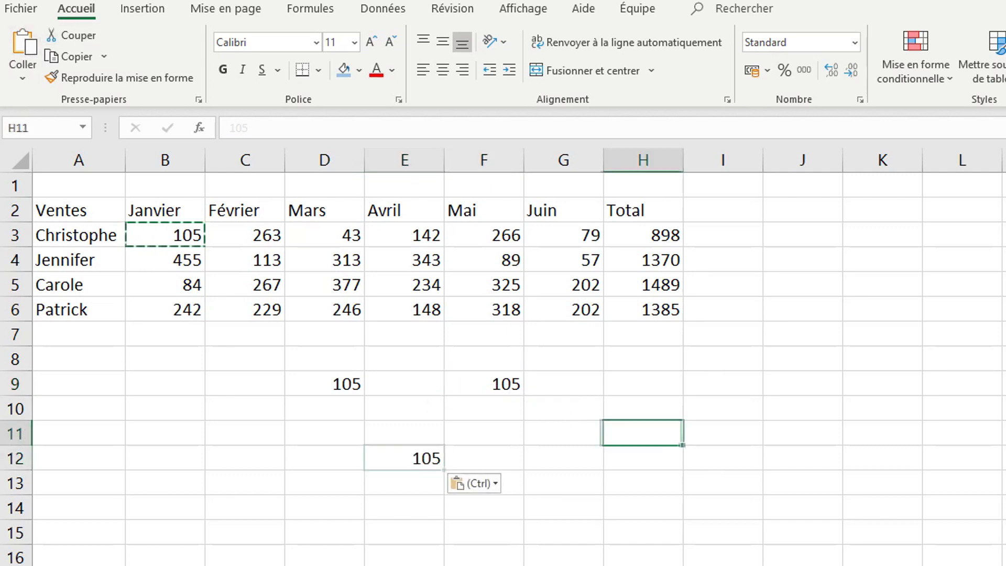
click(23, 45)
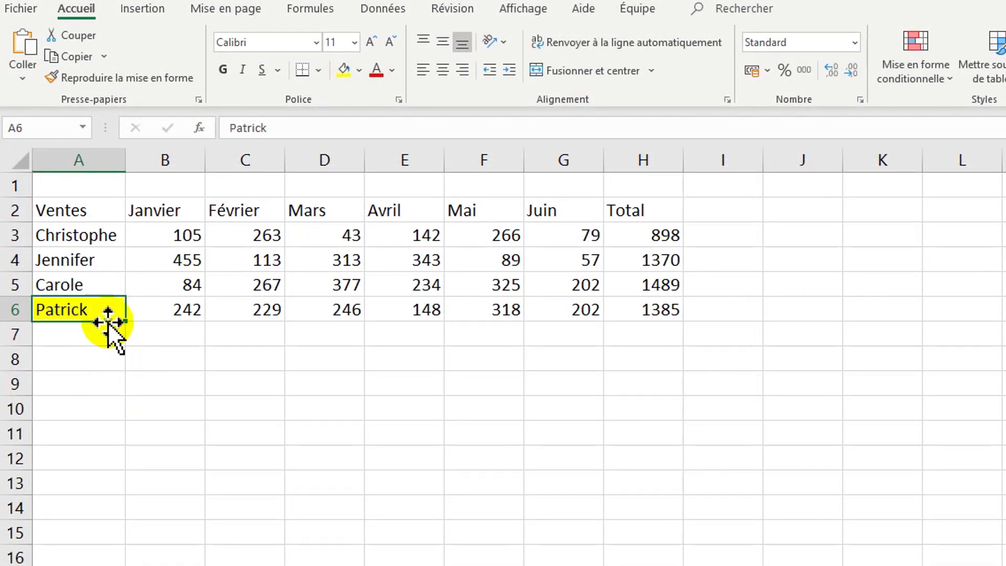
Move the yellow name cell A6 to C9, and place a copy of it back in A6
drag(109, 323, 220, 390)
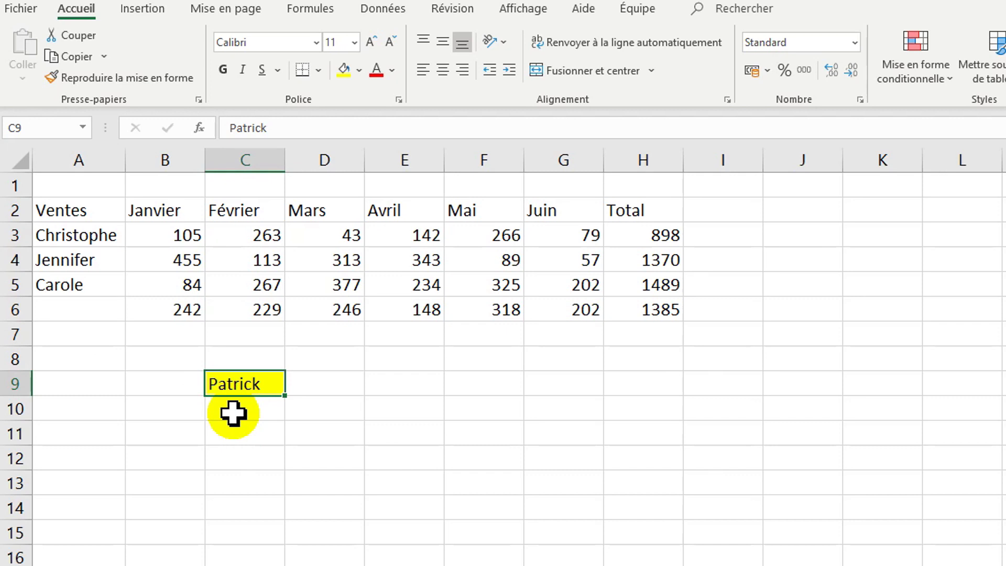
drag(236, 398, 82, 310)
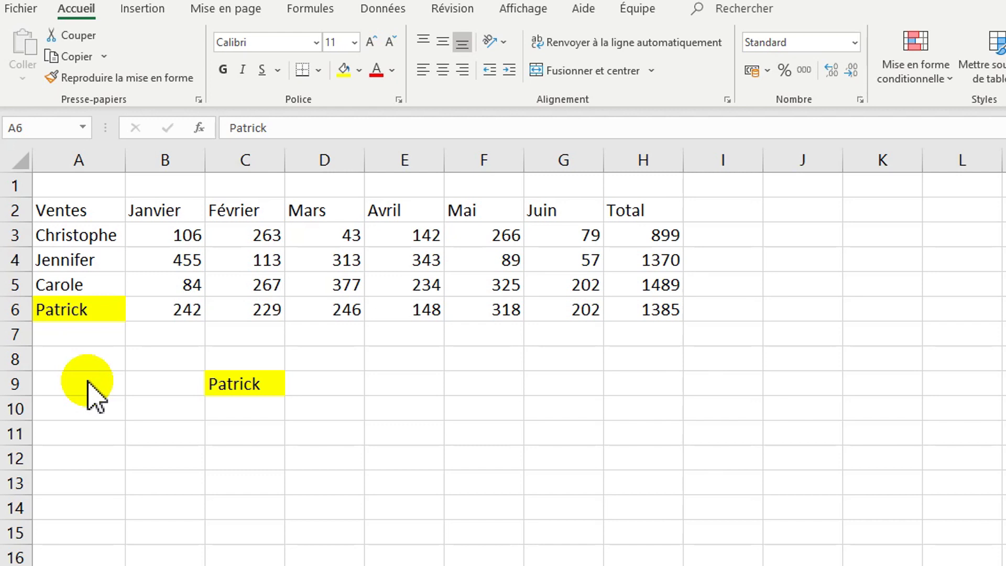
Copy the yellow name cell A6 and paste it into A9 with the standard paste option
click(63, 310)
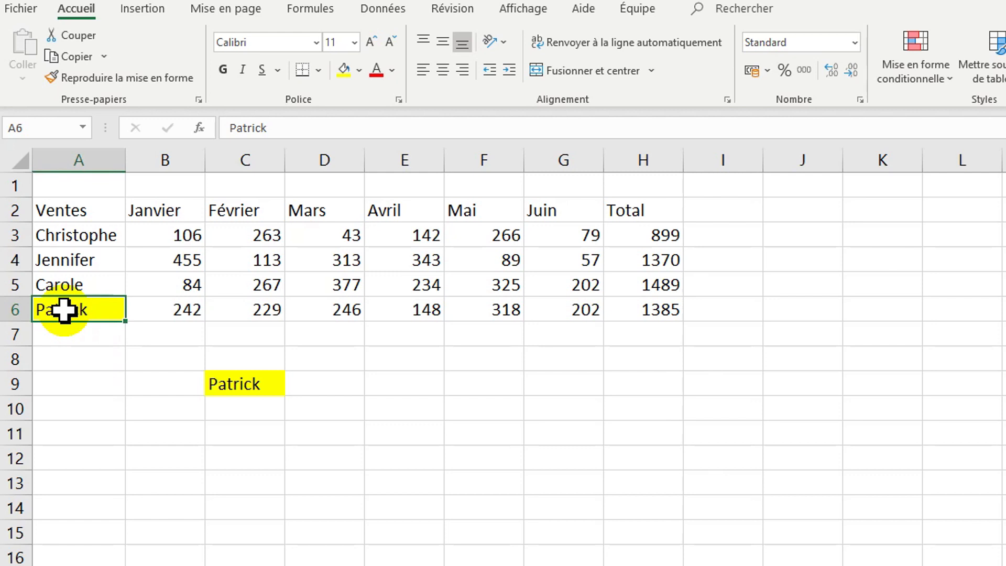
right_click(63, 310)
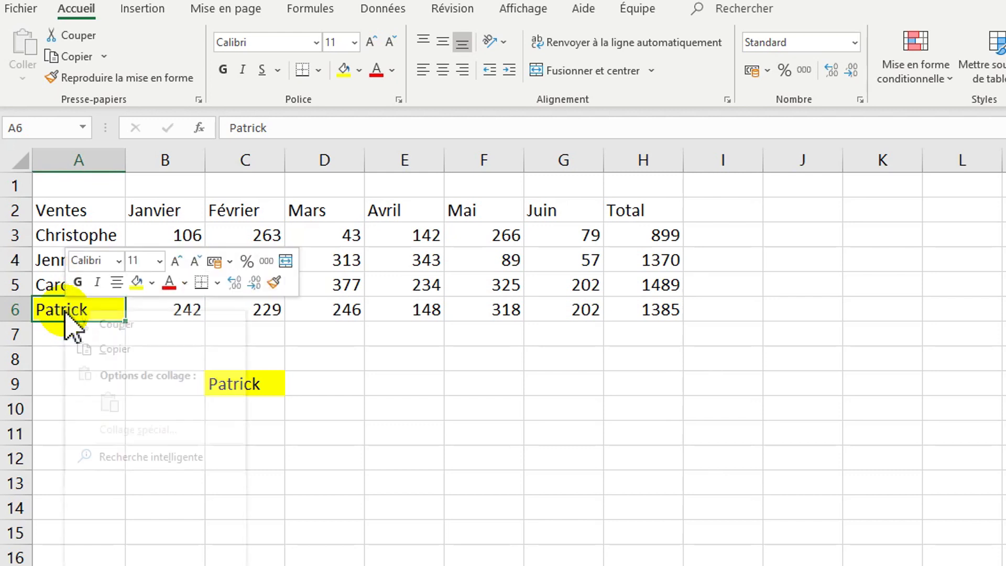
click(147, 349)
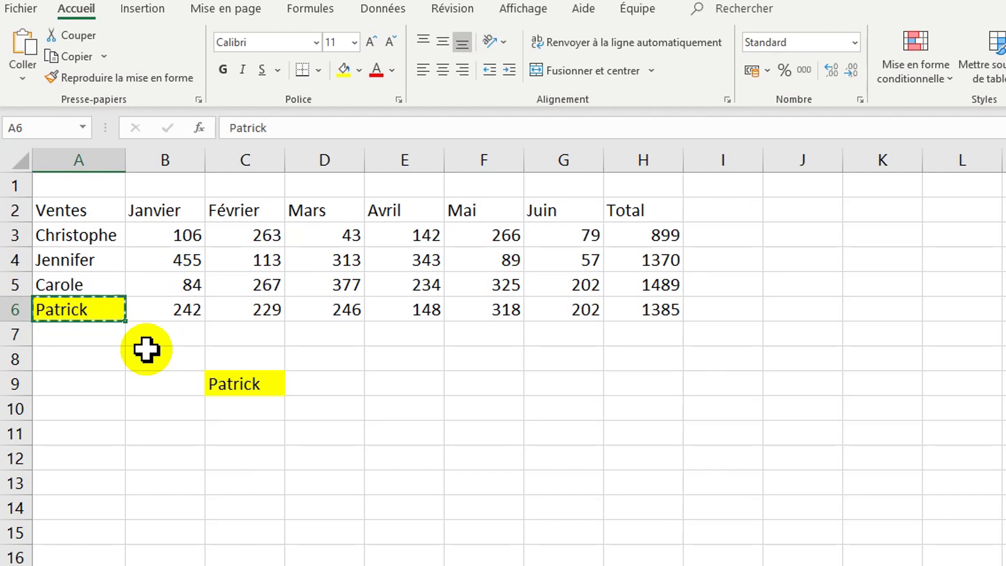
click(84, 385)
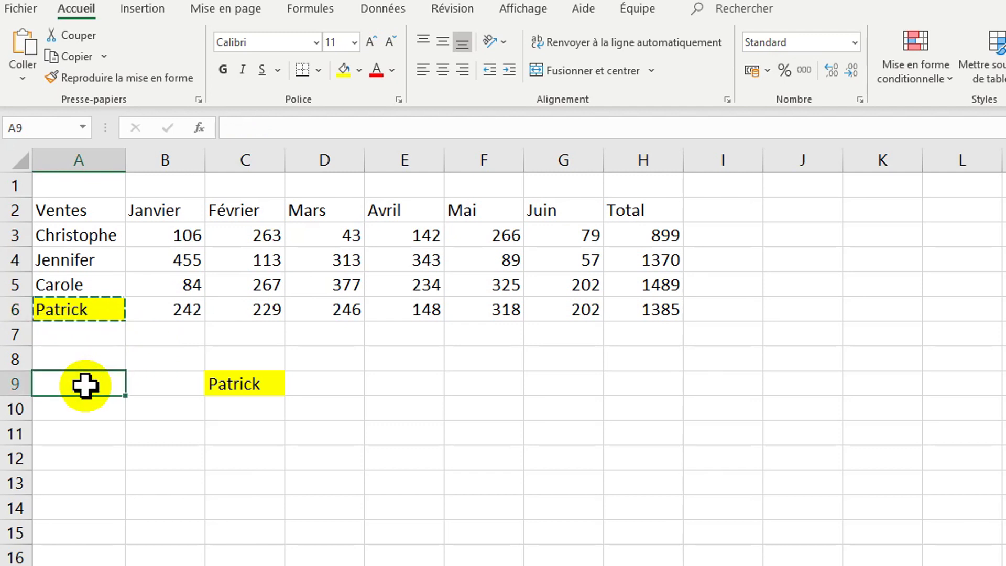
right_click(85, 386)
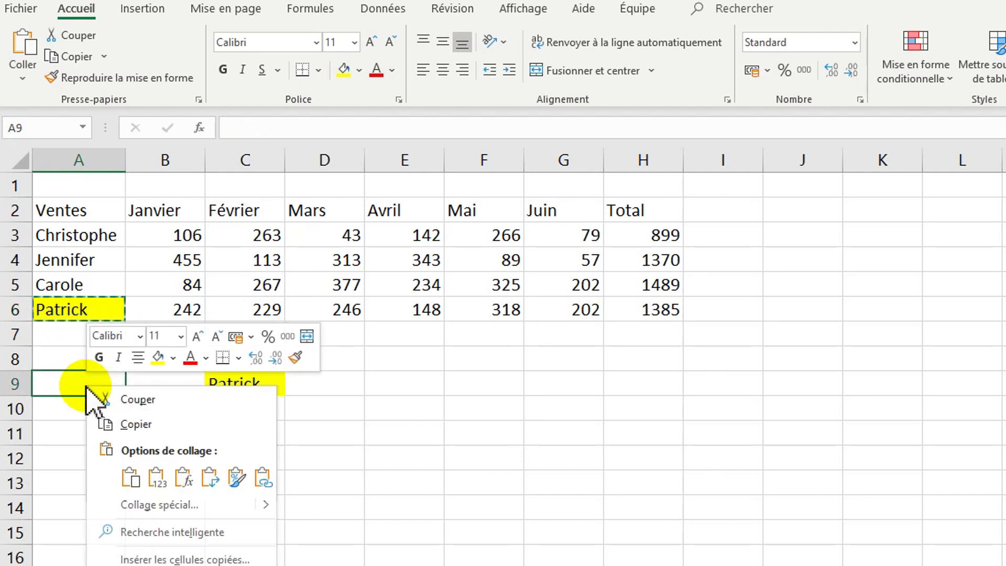
click(131, 479)
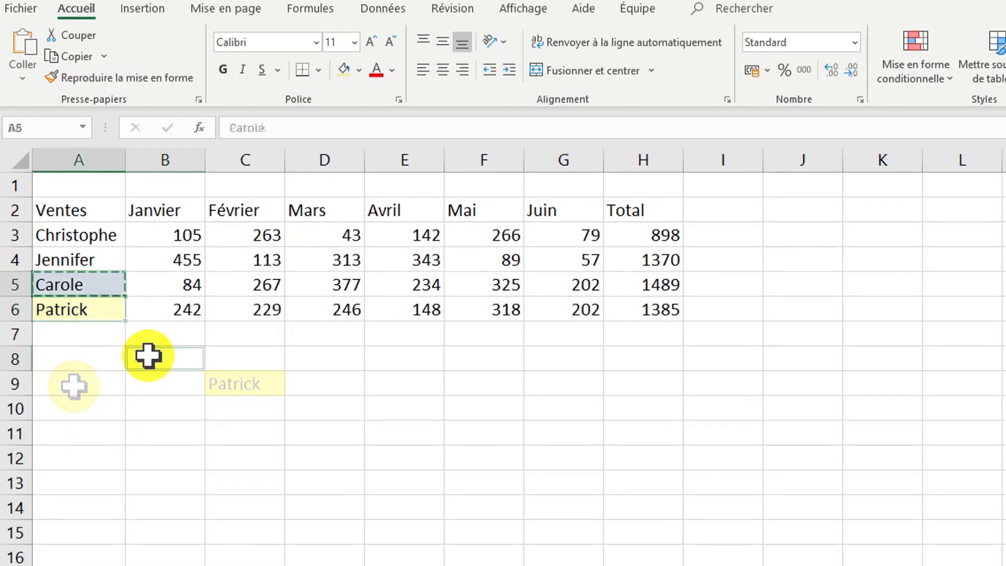
Paste the copied cell A5 into the non-adjacent cells B8, D8, F8 and H8 at once
click(148, 356)
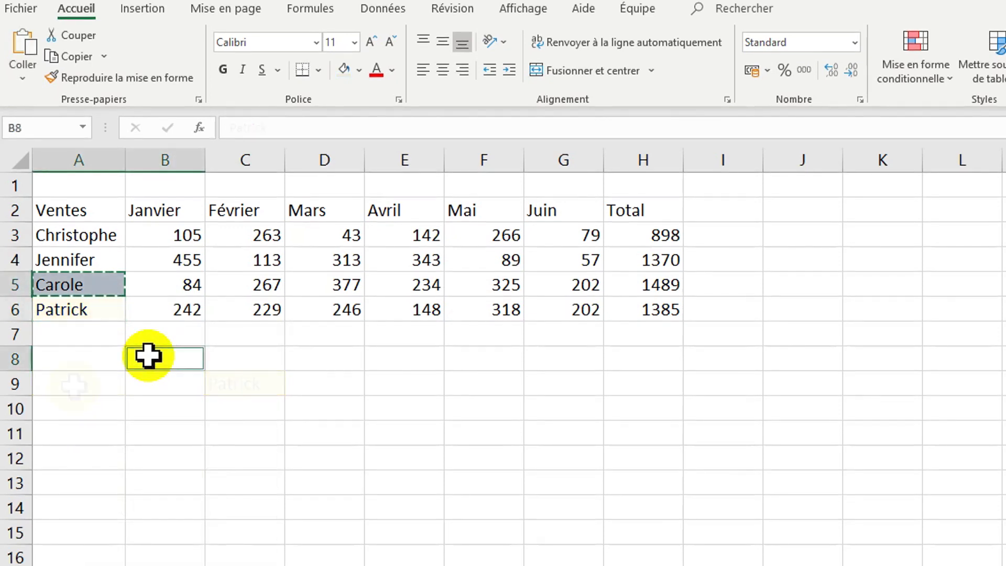
ctrl+click(323, 356)
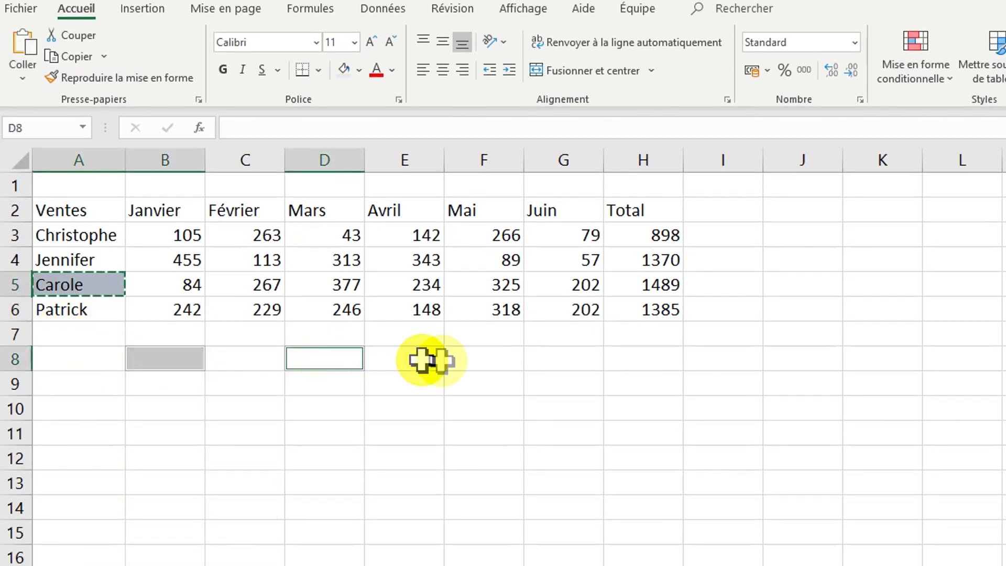
ctrl+click(466, 358)
ctrl+click(648, 363)
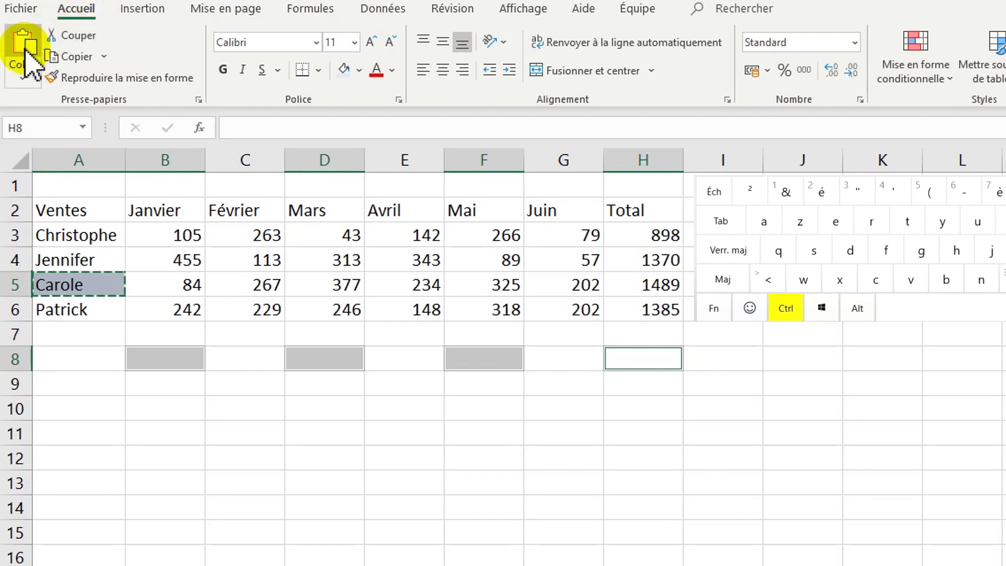
click(24, 52)
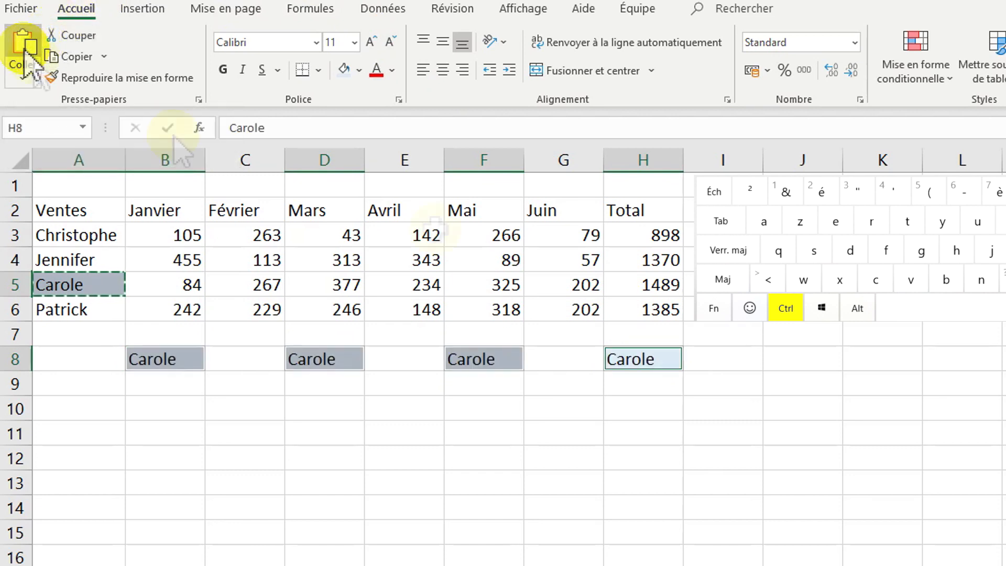
click(959, 356)
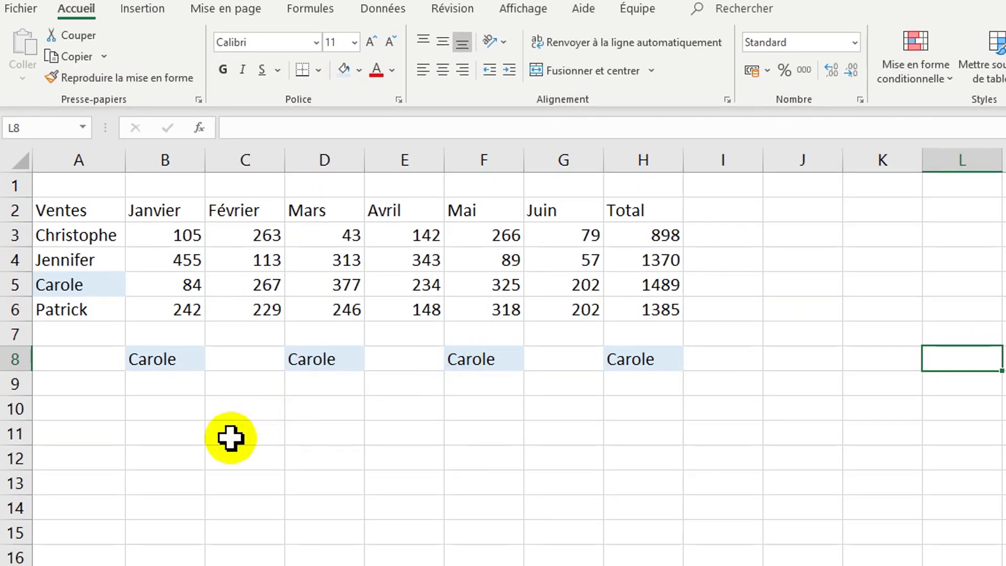
Copy cell B8 and paste it across the range B10:H10
click(162, 358)
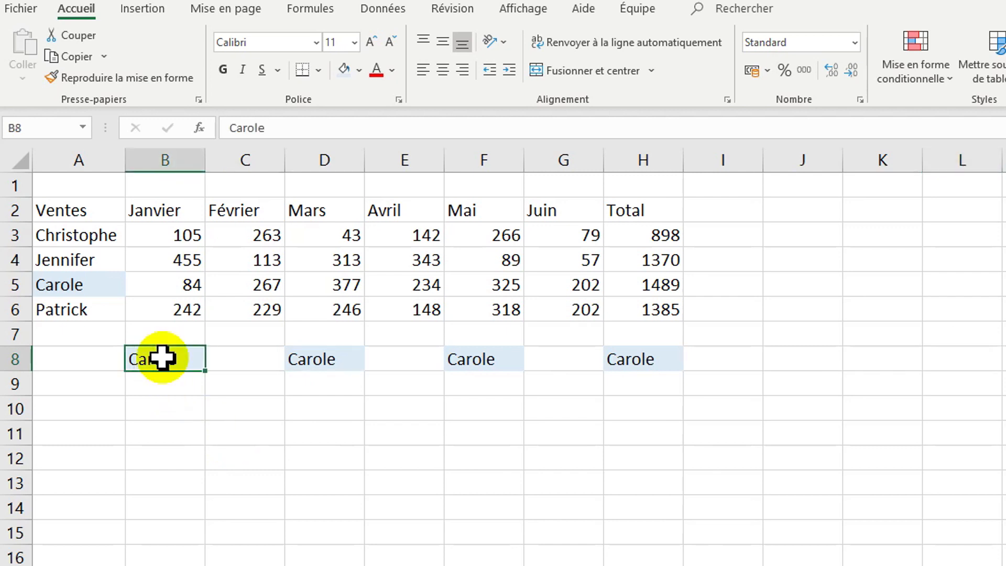
key(ctrl+c)
click(165, 409)
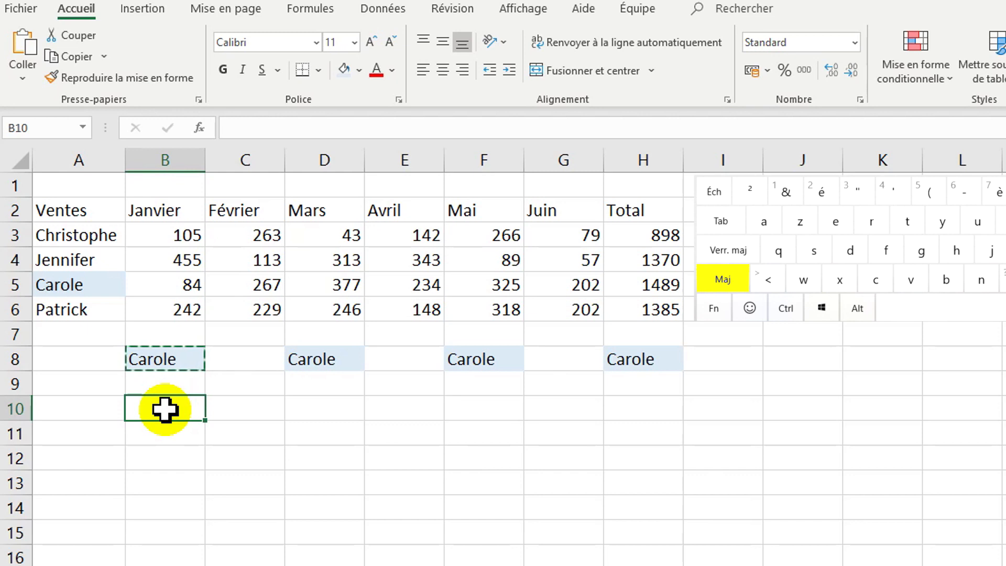
shift+click(644, 409)
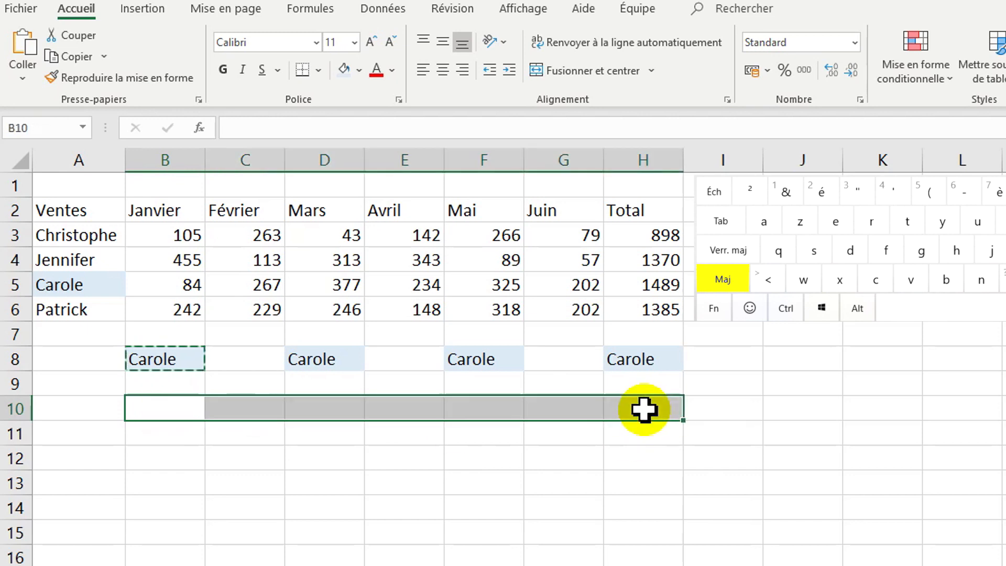
key(ctrl+v)
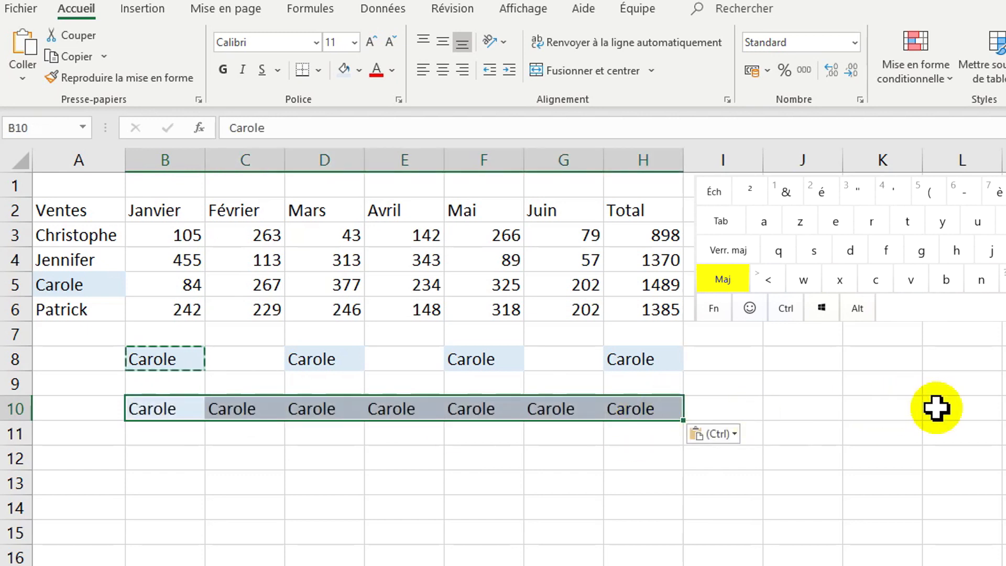
Copy cell B10 and paste it down column B through row 15
click(155, 407)
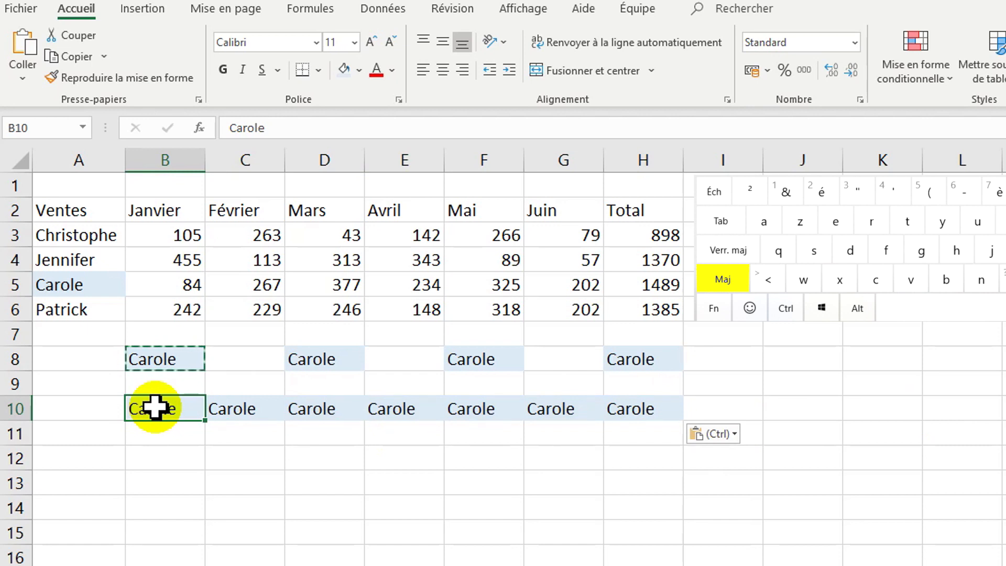
key(ctrl+c)
shift+click(156, 532)
key(ctrl+v)
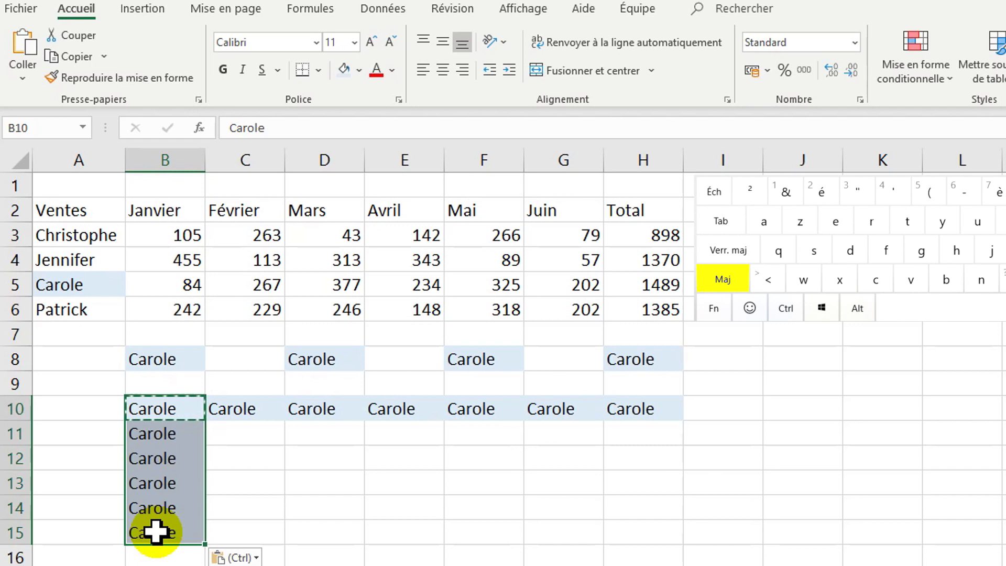
click(320, 531)
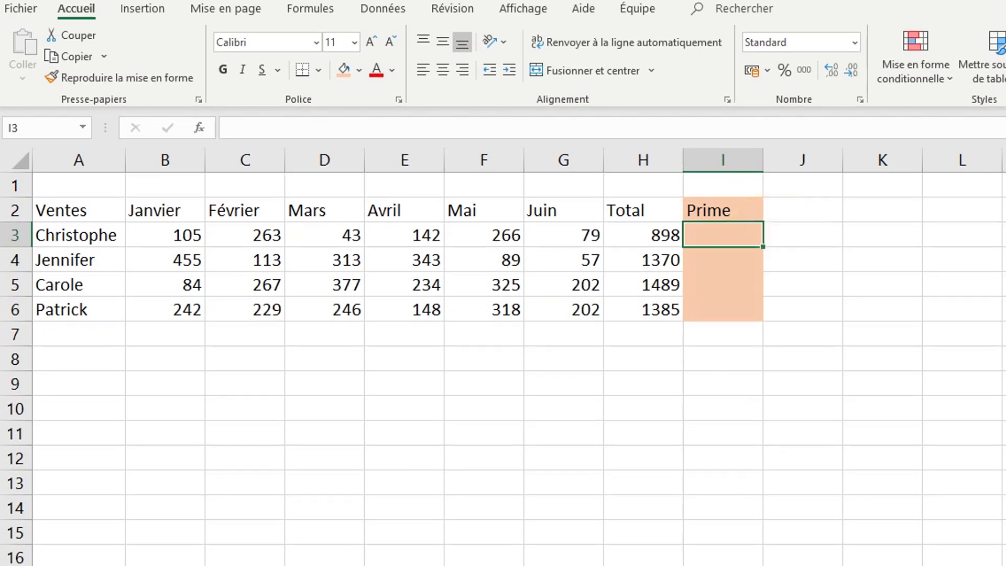
Enter "oui" in I3 and fill it down the Prime column to I6
text(oui)
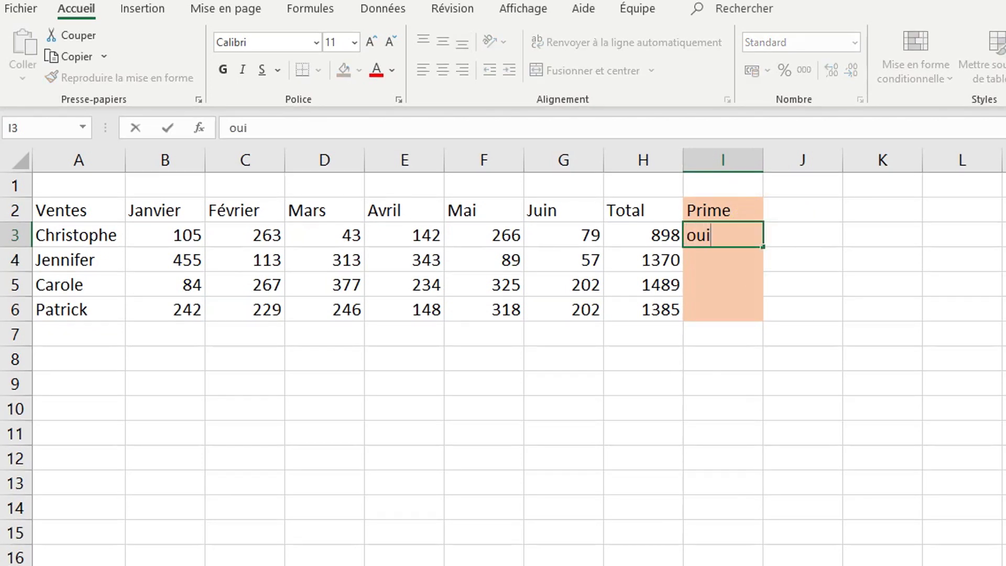
key(ctrl+Return)
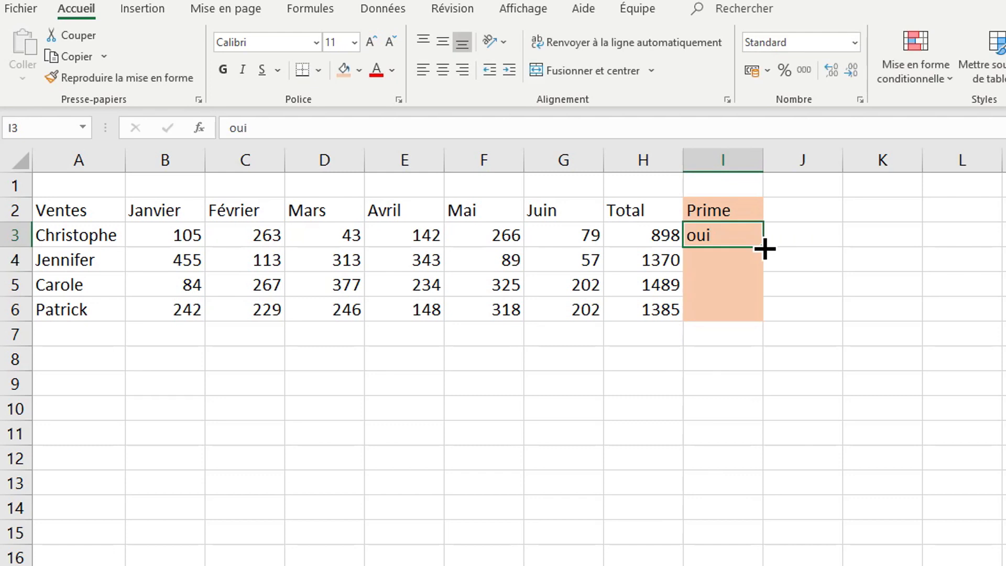
double_click(764, 248)
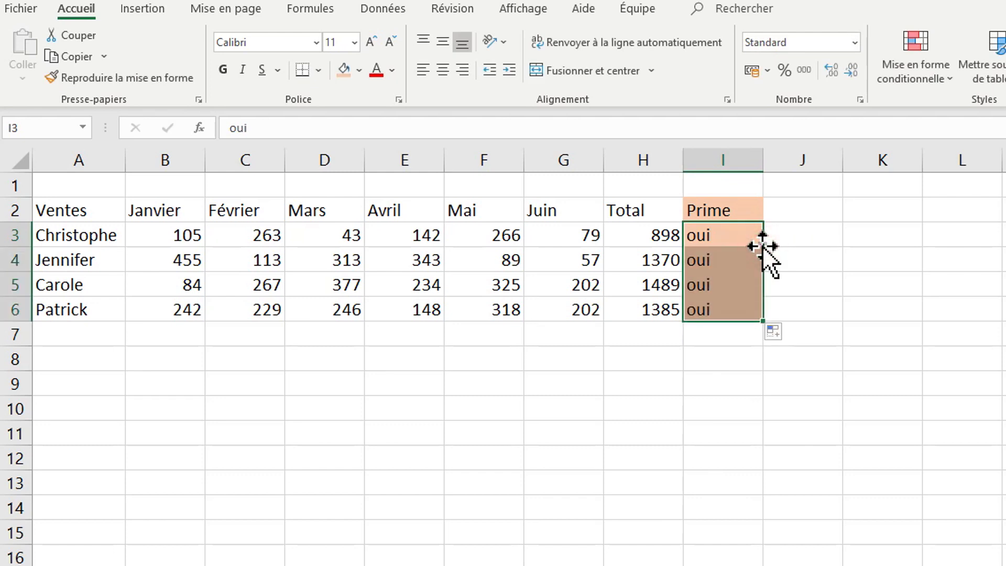
click(884, 307)
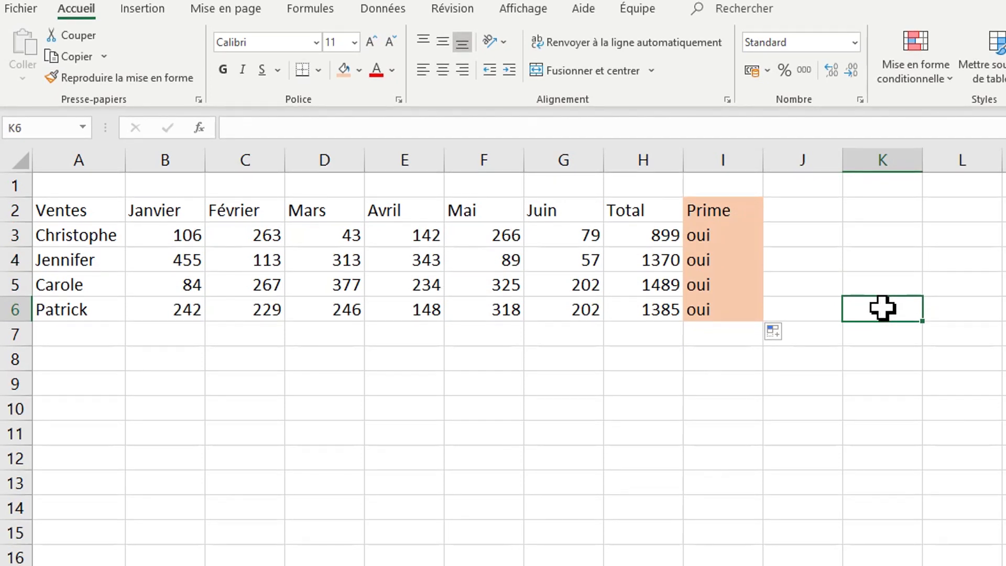
Enter 350 in B8 and fill it across row 8 to column I and down column B
click(179, 361)
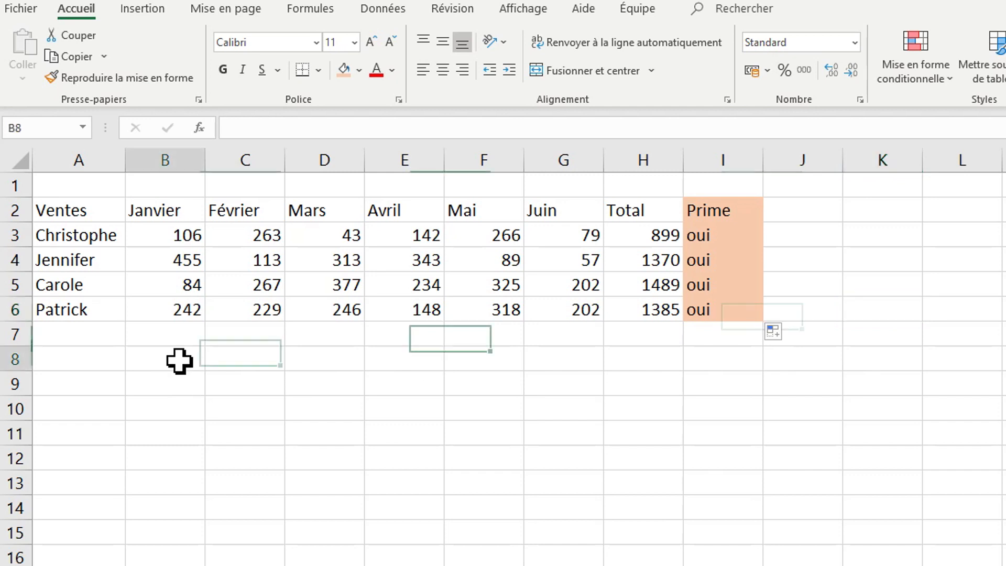
text(350)
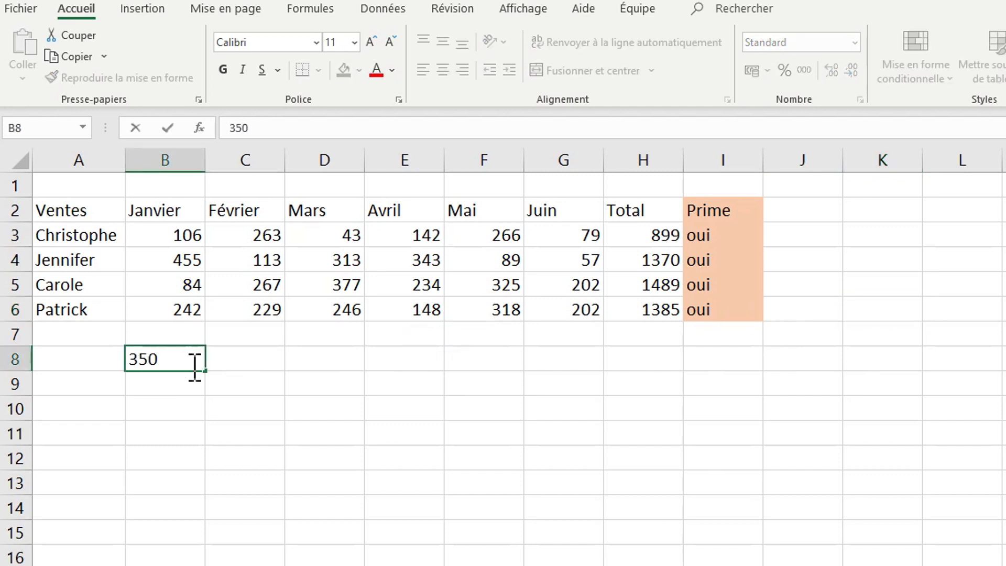
drag(206, 371, 744, 377)
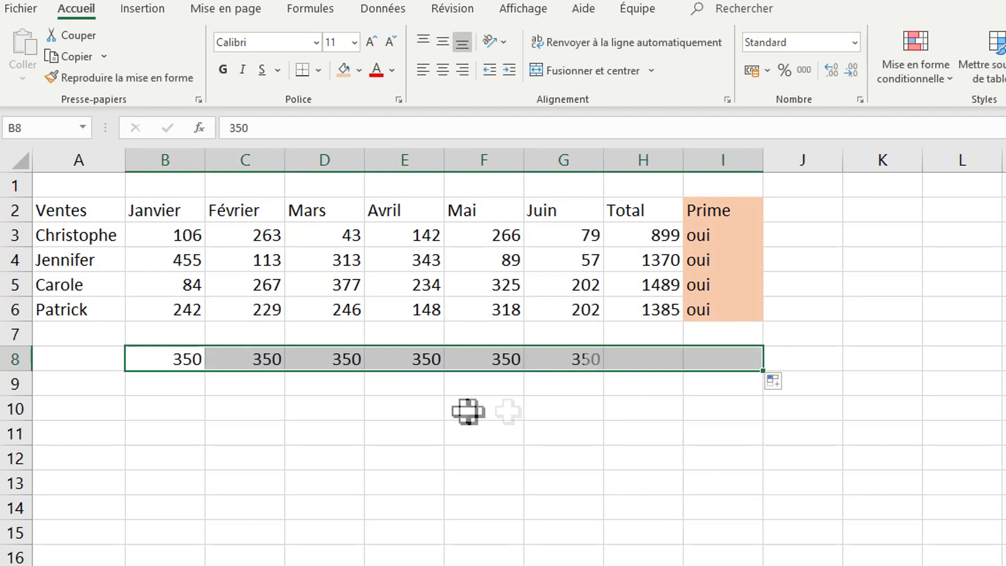
click(182, 360)
drag(206, 371, 198, 546)
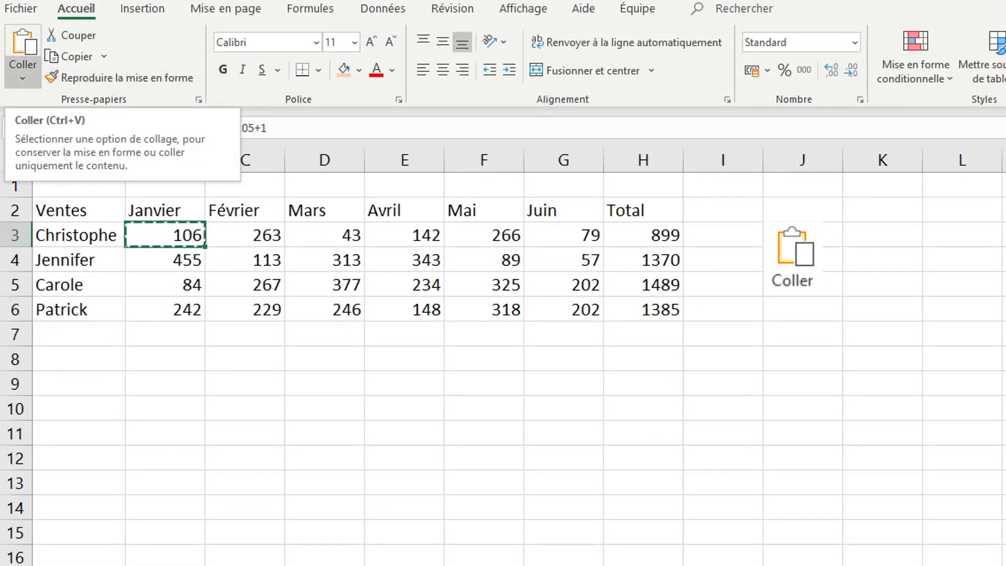
Look over the paste options available for the copied cell B3, without applying any of them
click(23, 77)
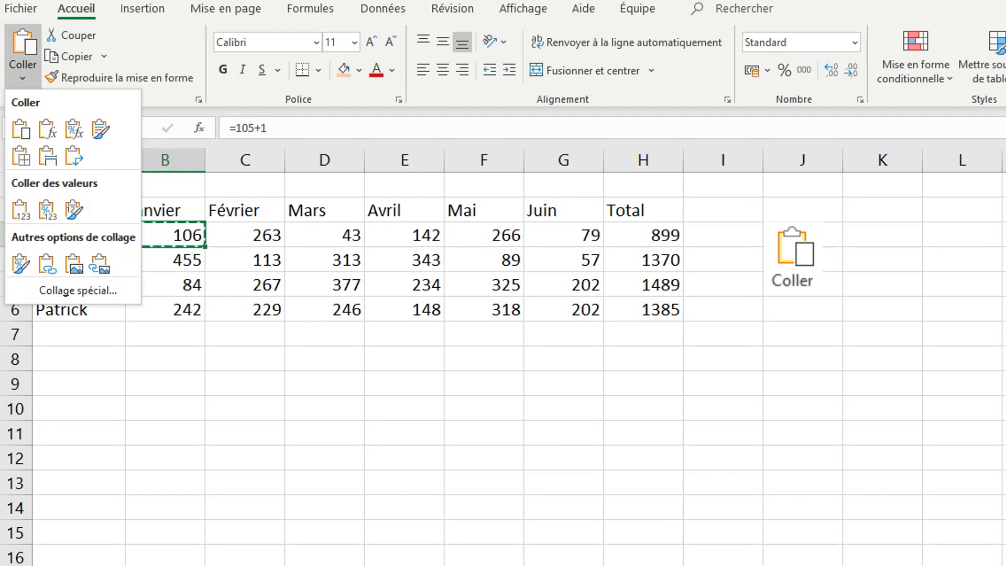
key(Escape)
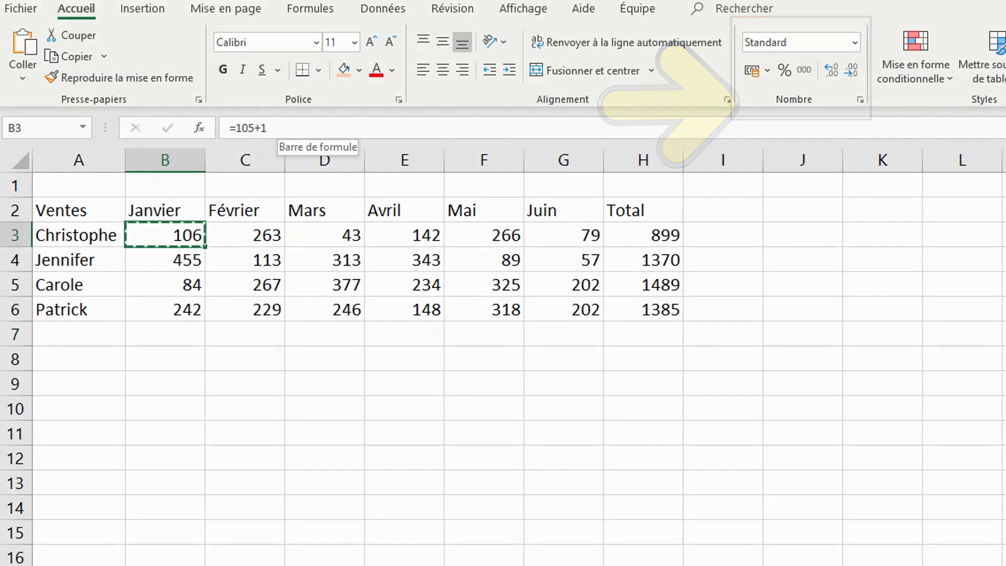
Format cell B3 with two decimal places, a light orange fill, bold text and font size 12
click(831, 70)
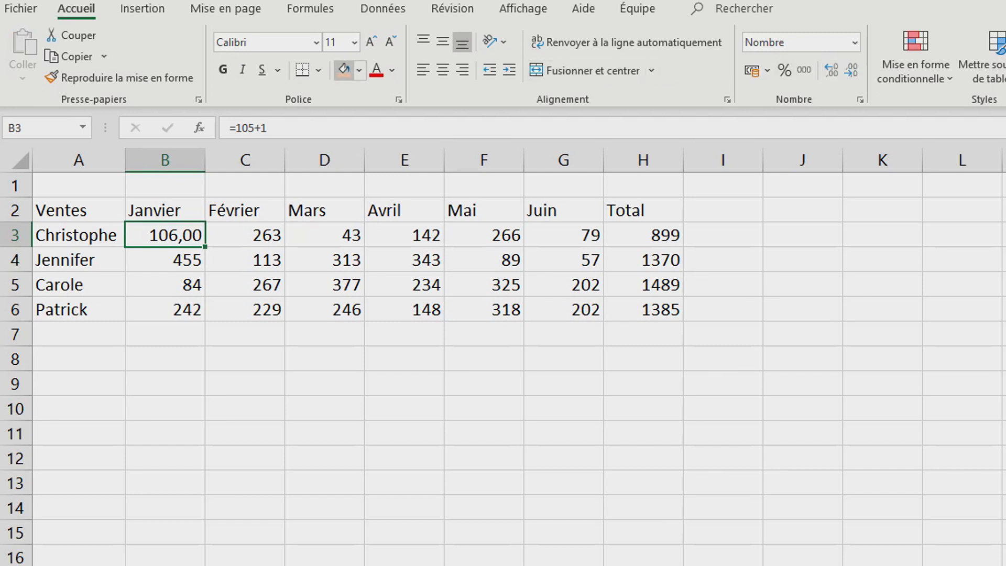
click(344, 70)
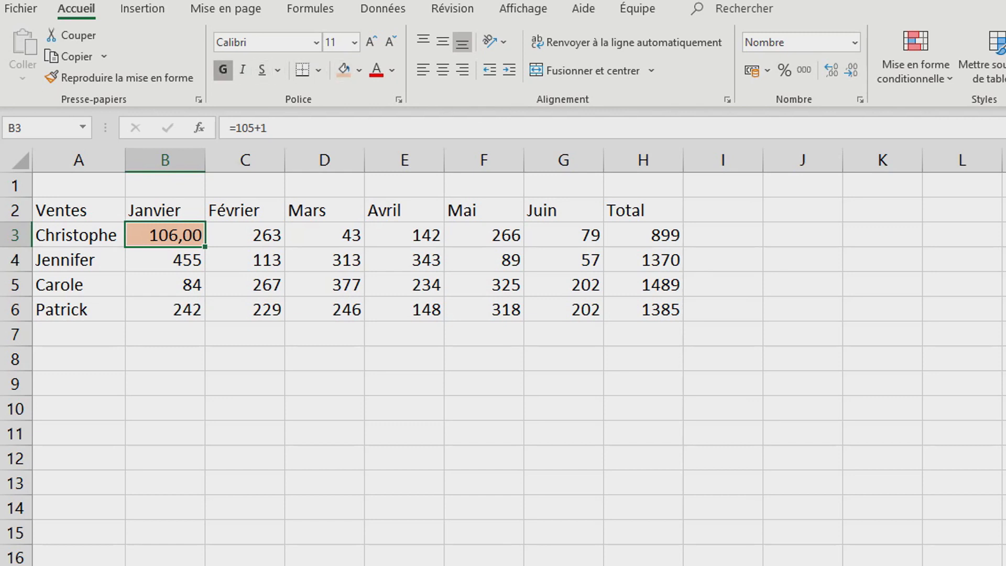
click(223, 70)
click(370, 42)
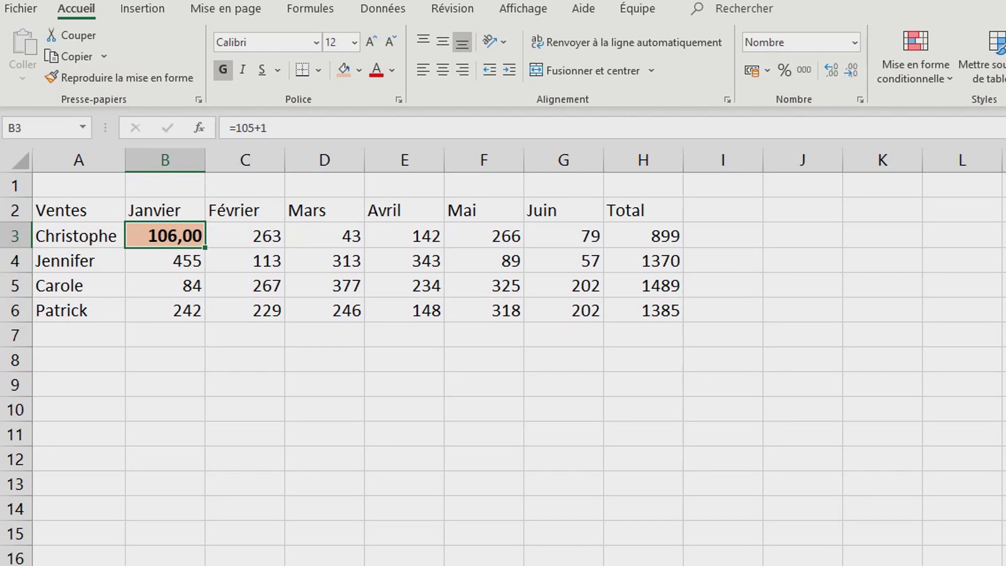
Review the number, alignment, font, border and fill settings in the cell format of B3
click(860, 99)
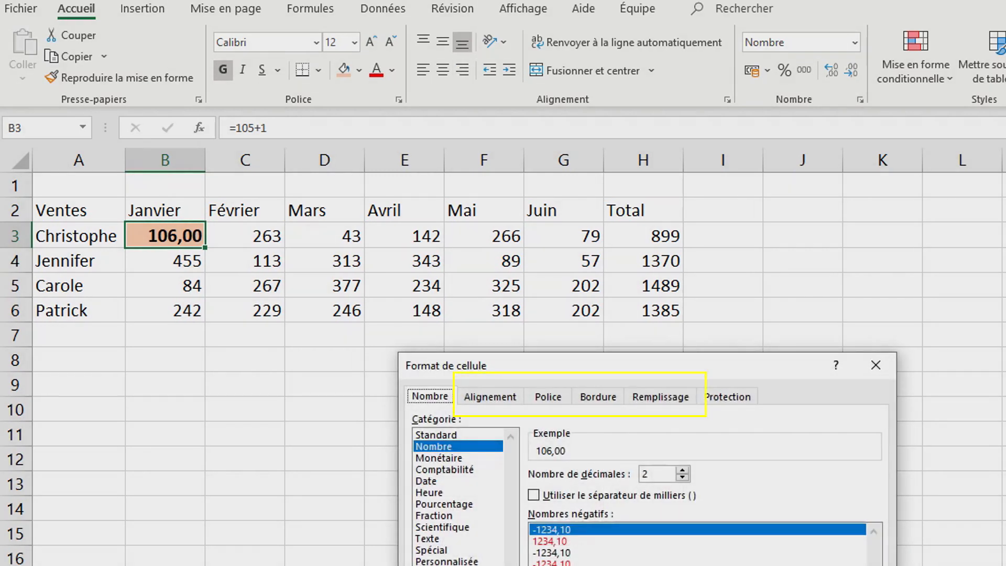
key(ctrl+Tab)
key(ctrl+Tab)
key(ctrl+Tab)
key(ctrl+Tab)
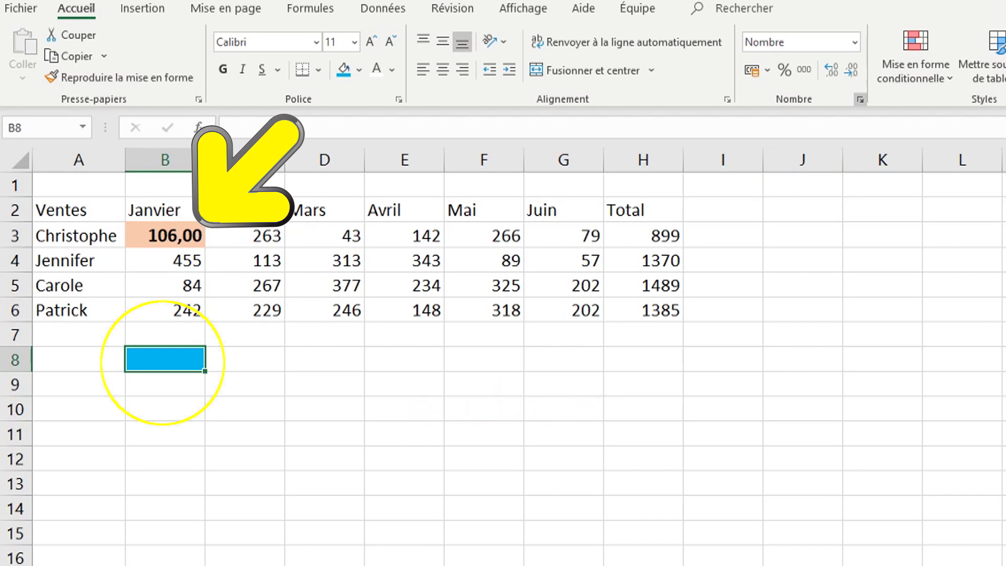
Review the fill, font and number settings in the cell format of the blue cell B8
key(ctrl+1)
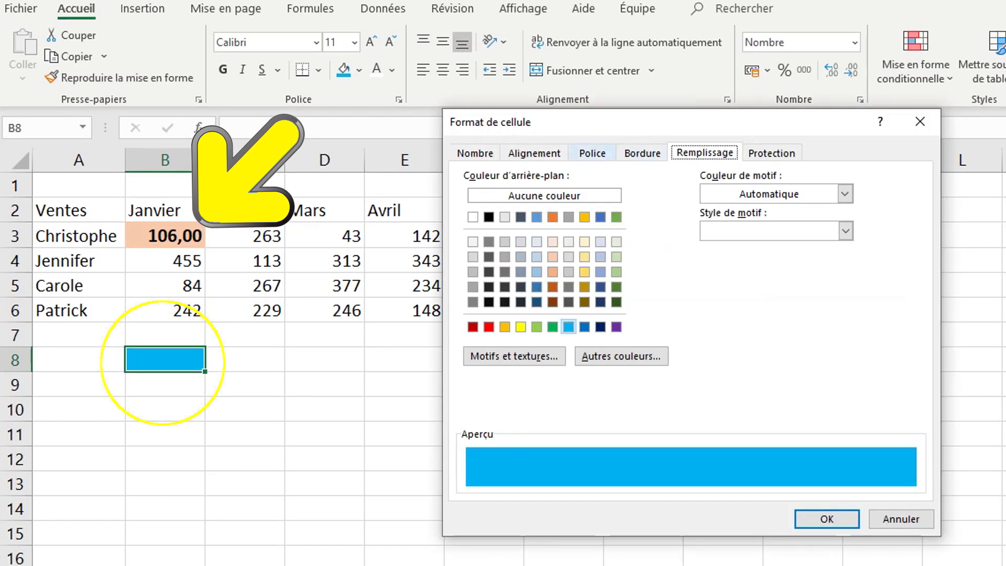
click(592, 153)
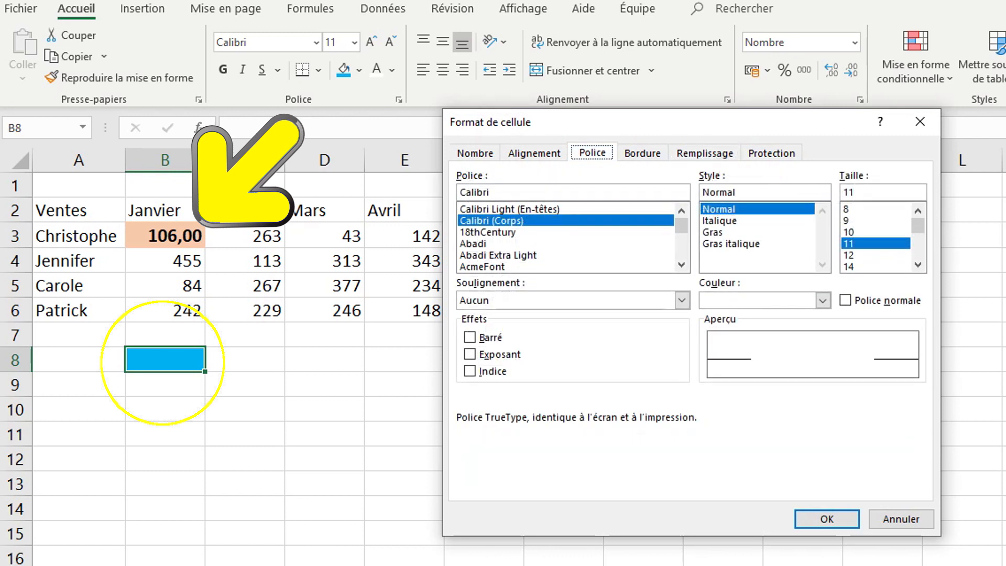
click(475, 154)
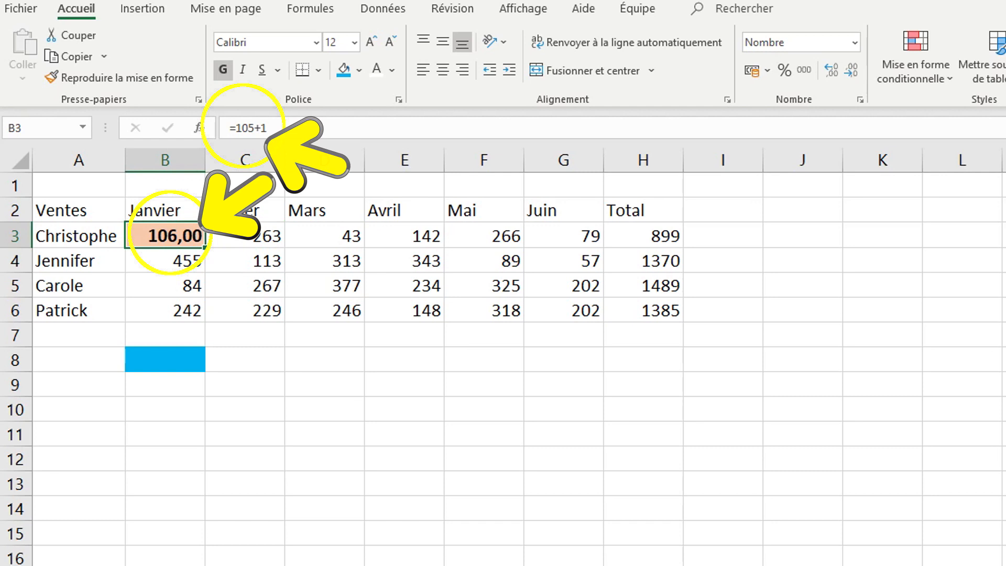
Copy cell B3 and bring up the paste options for the blue cell B8
key(ctrl+c)
click(165, 360)
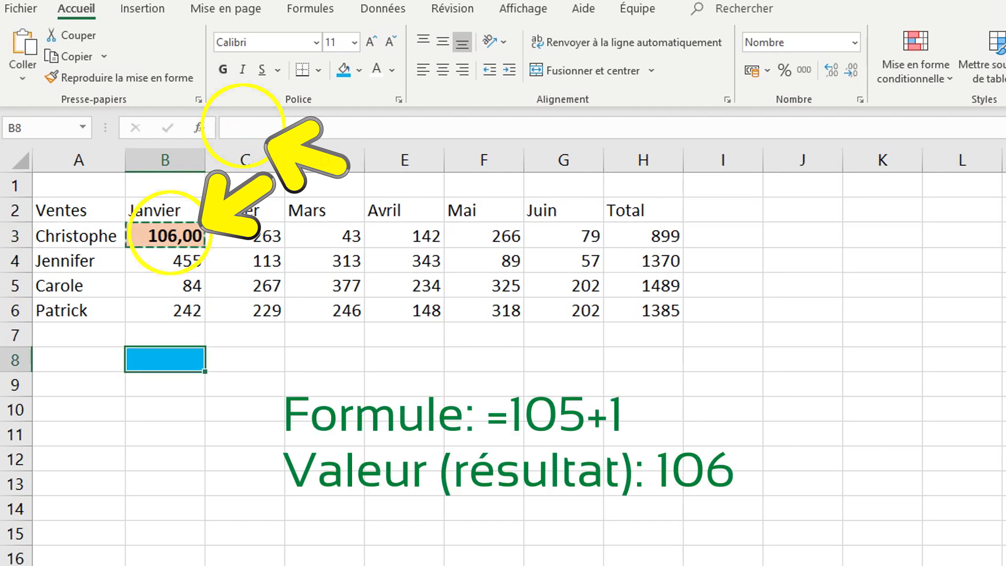
click(22, 78)
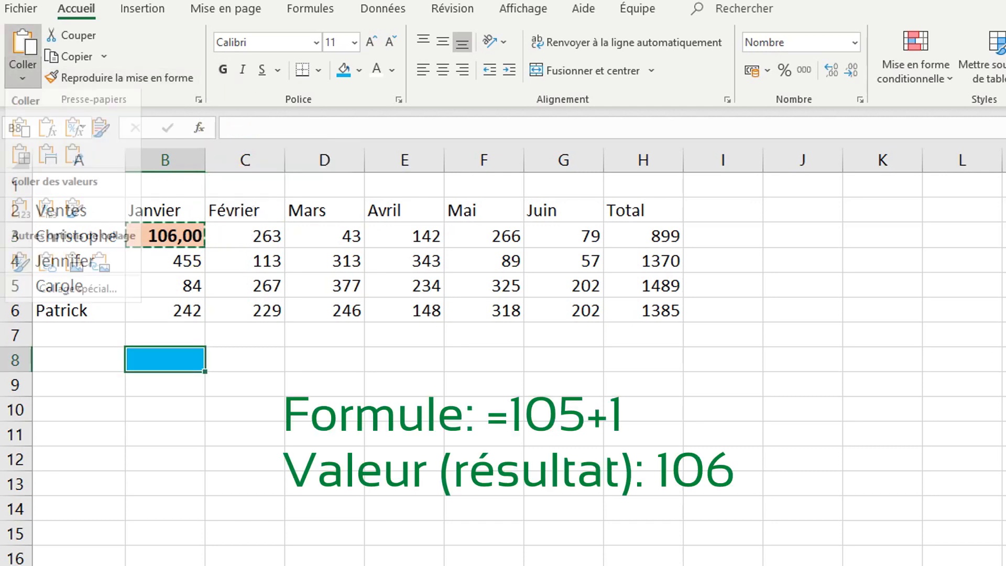